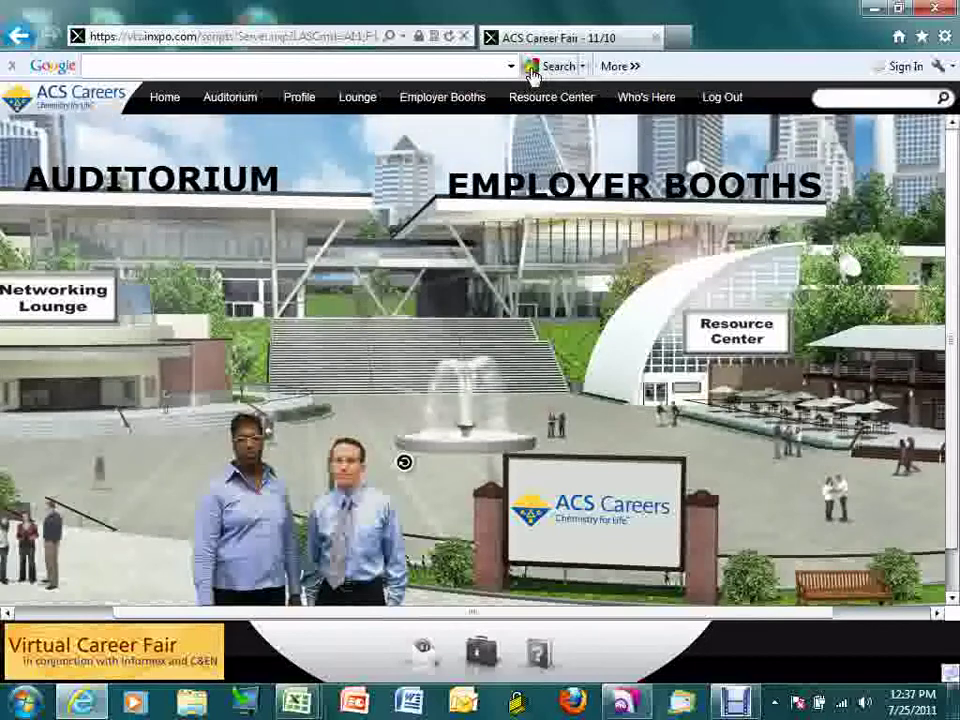
- Save the attendee's profile preferences from the Profile page
{"action": "left_click", "coordinate": [301, 101]}
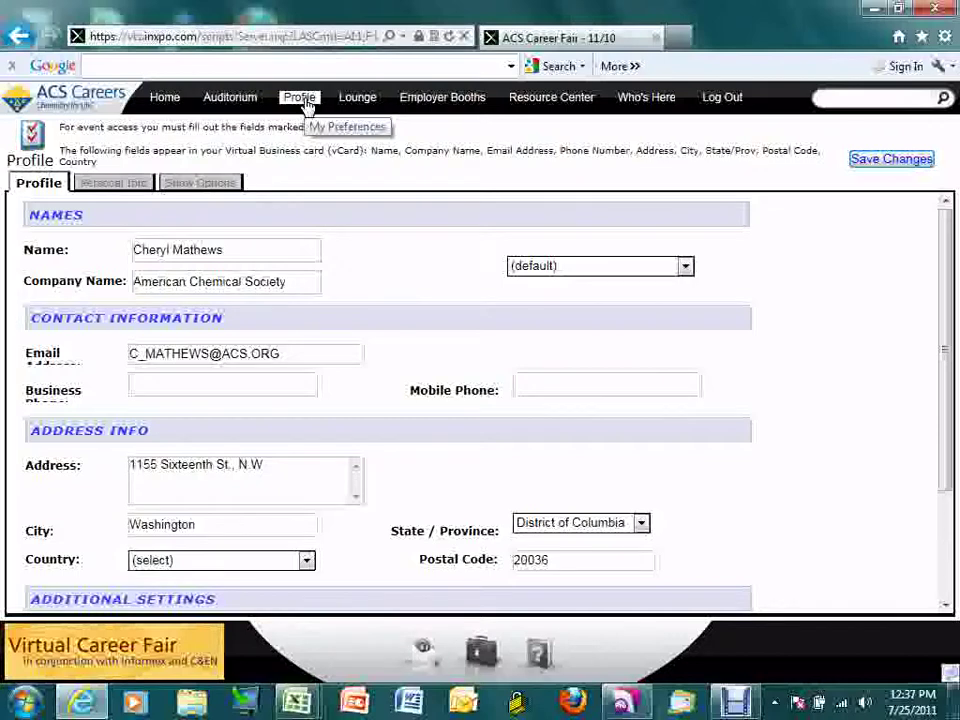
{"action": "left_click", "coordinate": [862, 158]}
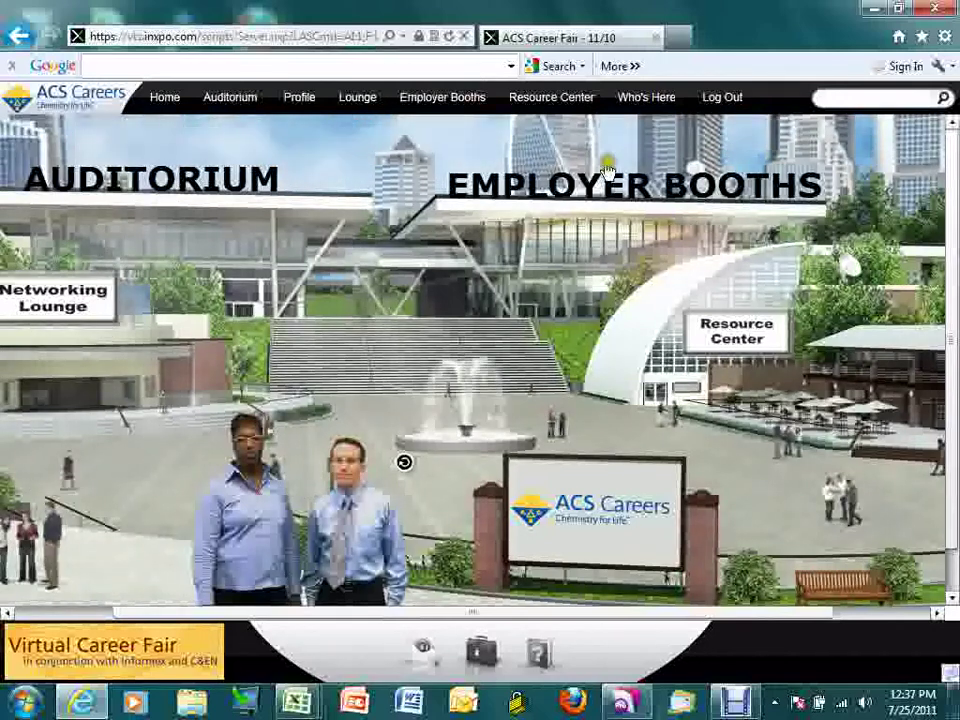
- Enter the ACS Careers booth from the Employer Booths directory and open its group chat
{"action": "left_click", "coordinate": [669, 198]}
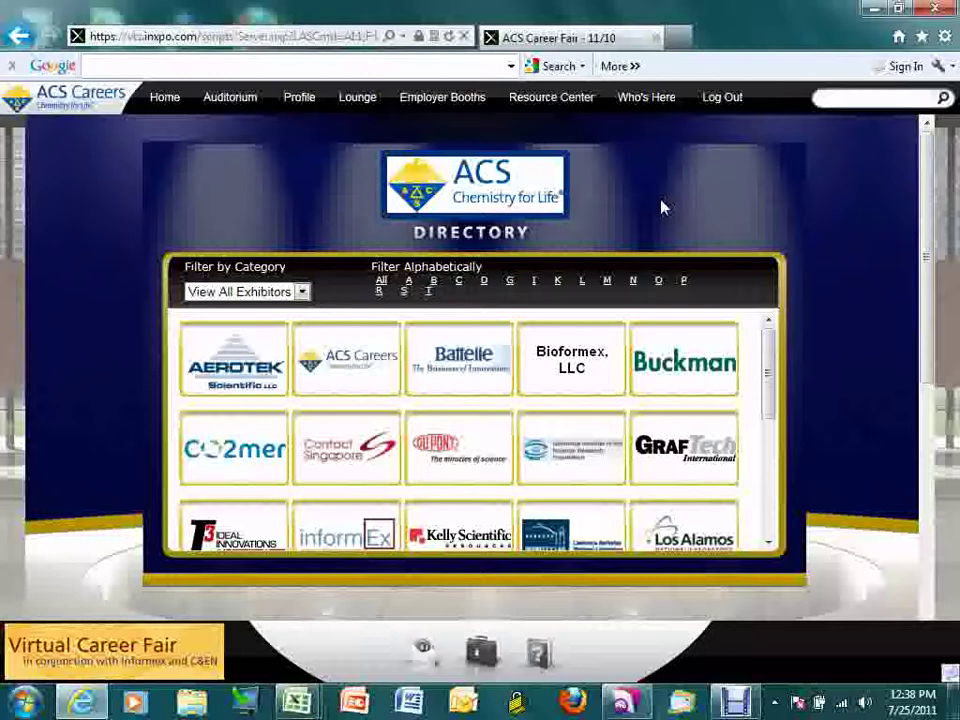
{"action": "left_click", "coordinate": [660, 206]}
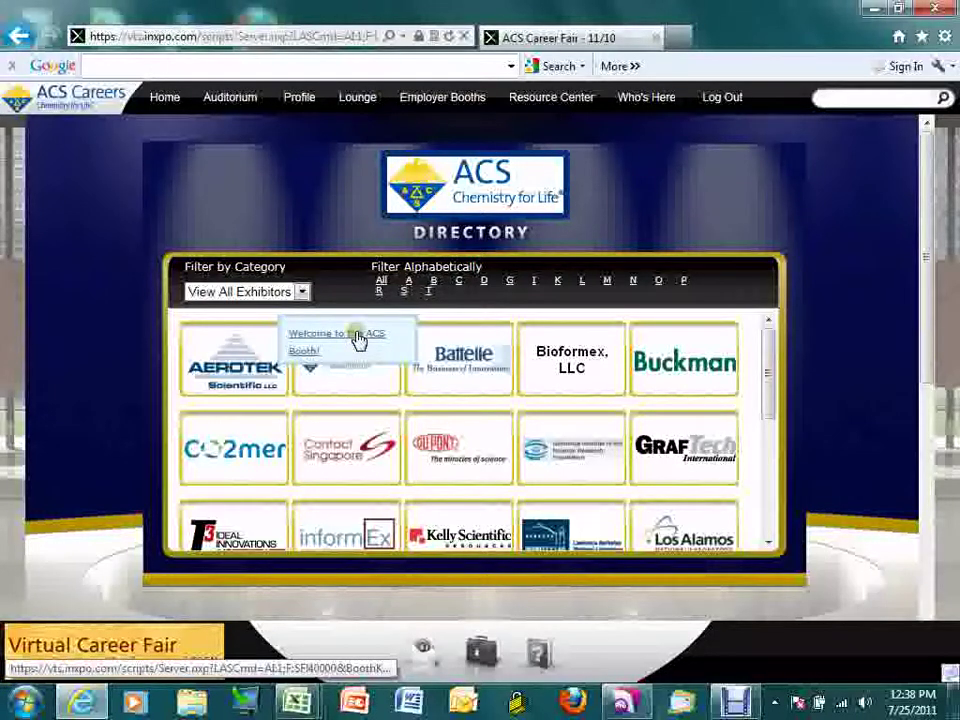
{"action": "left_click", "coordinate": [358, 341]}
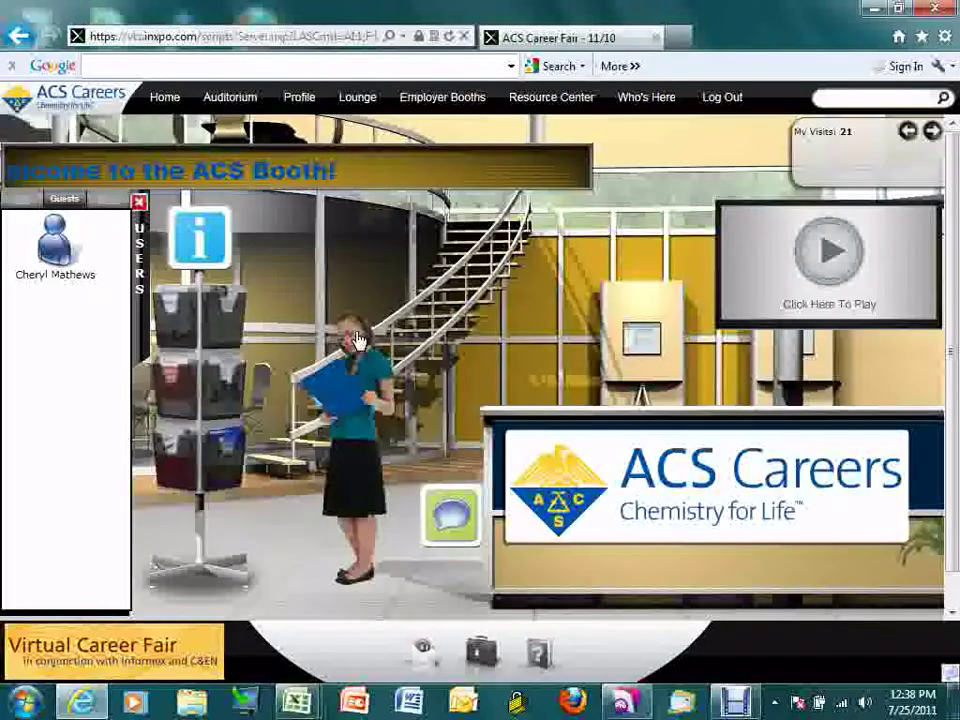
{"action": "left_click", "coordinate": [358, 341]}
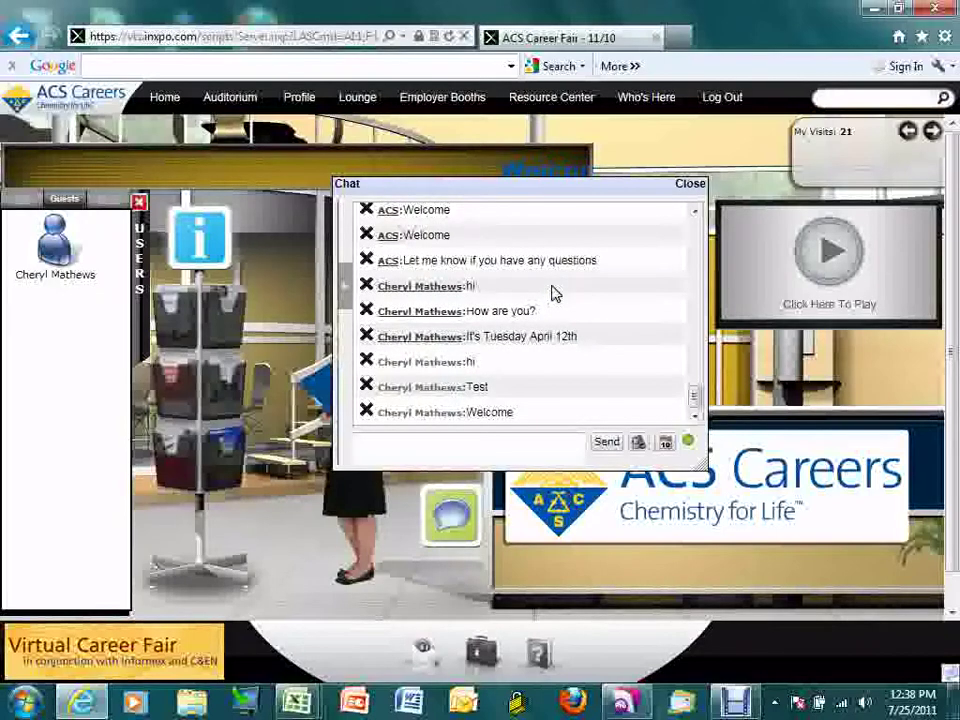
- Play the ACS booth's welcome video, pause it, and close the video popup
{"action": "left_click", "coordinate": [834, 258]}
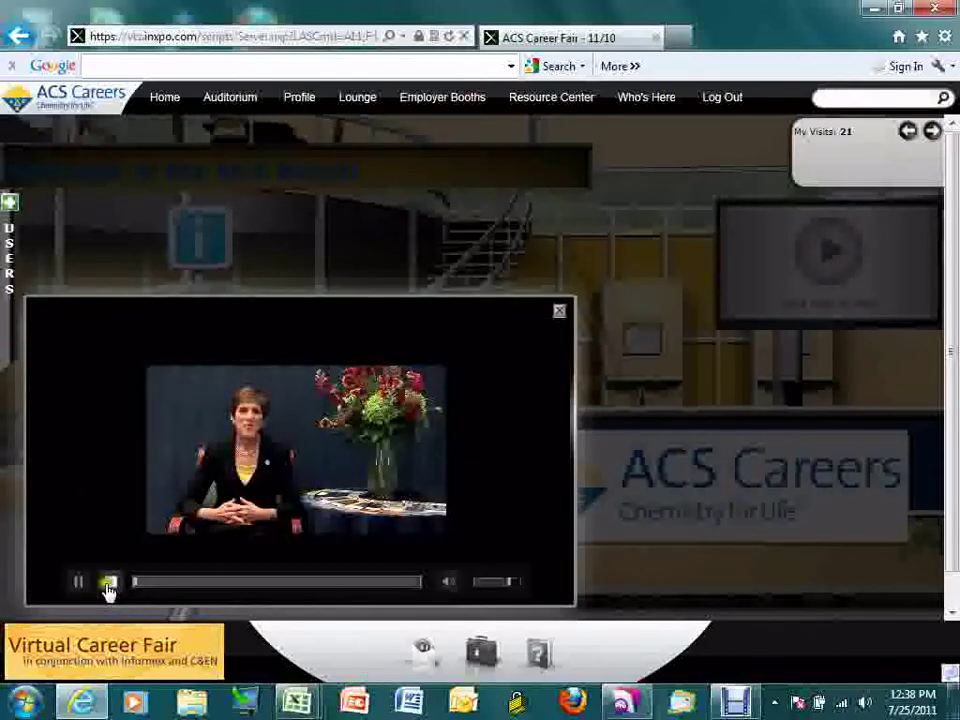
{"action": "left_click", "coordinate": [78, 583]}
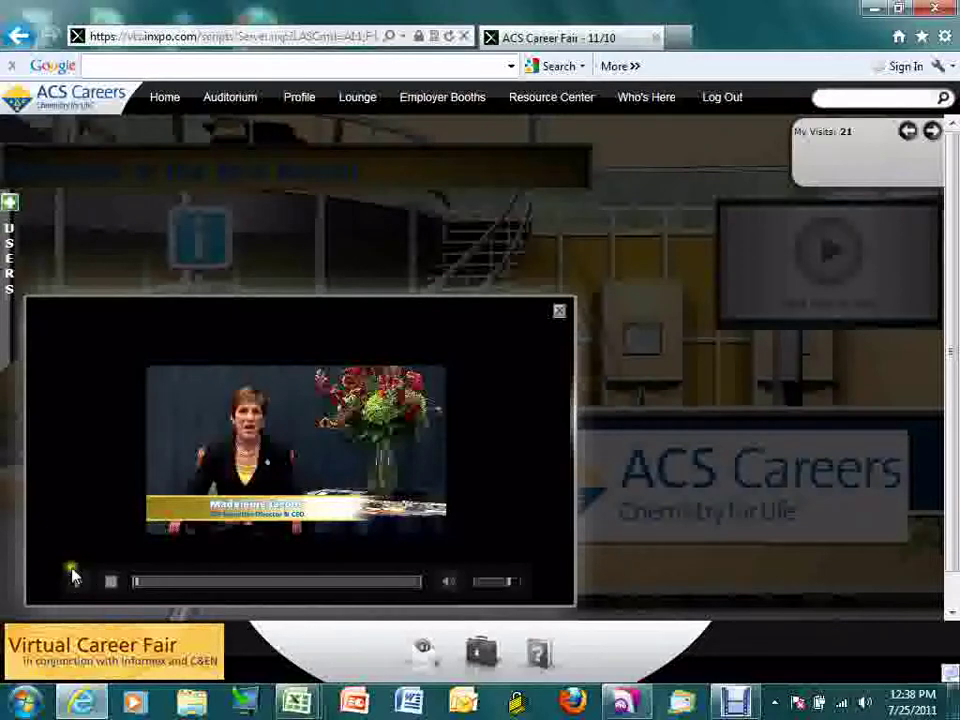
{"action": "left_click", "coordinate": [557, 316]}
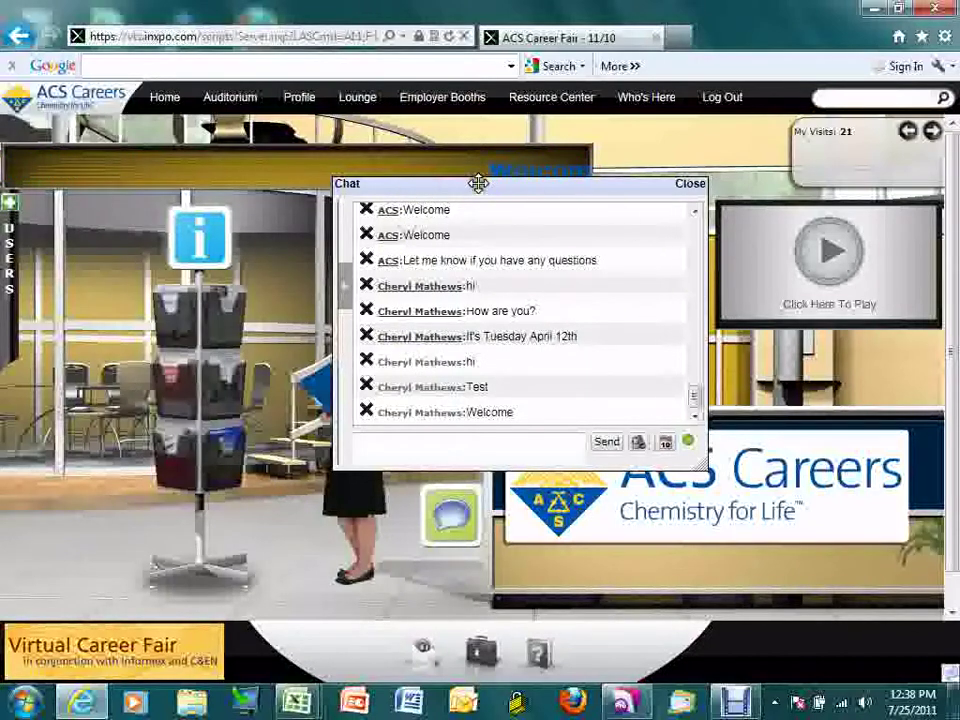
- Expand the booth's USERS list and send 'Welcome' in the booth chat
{"action": "left_click", "coordinate": [14, 210]}
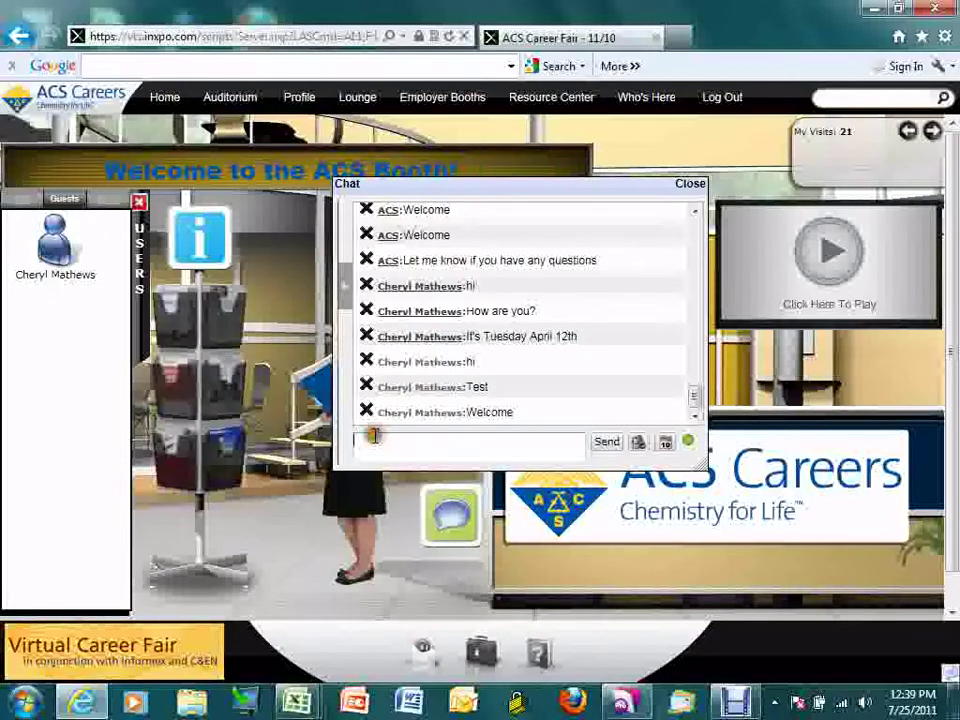
{"action": "left_click", "coordinate": [378, 440]}
{"action": "type", "text": "Welcome"}
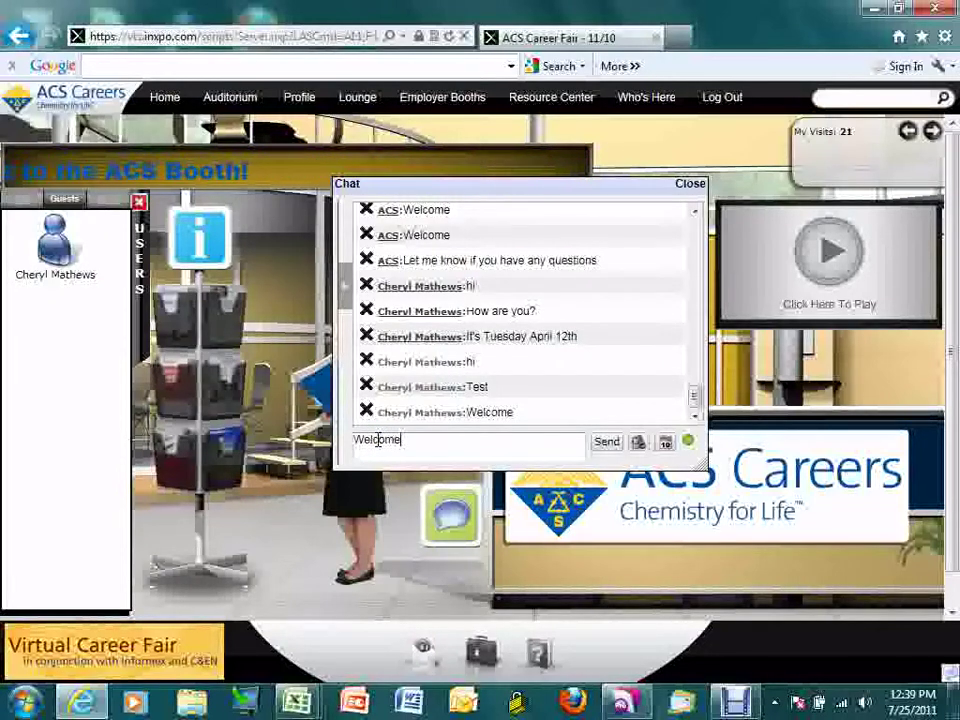
{"action": "key", "text": "Return"}
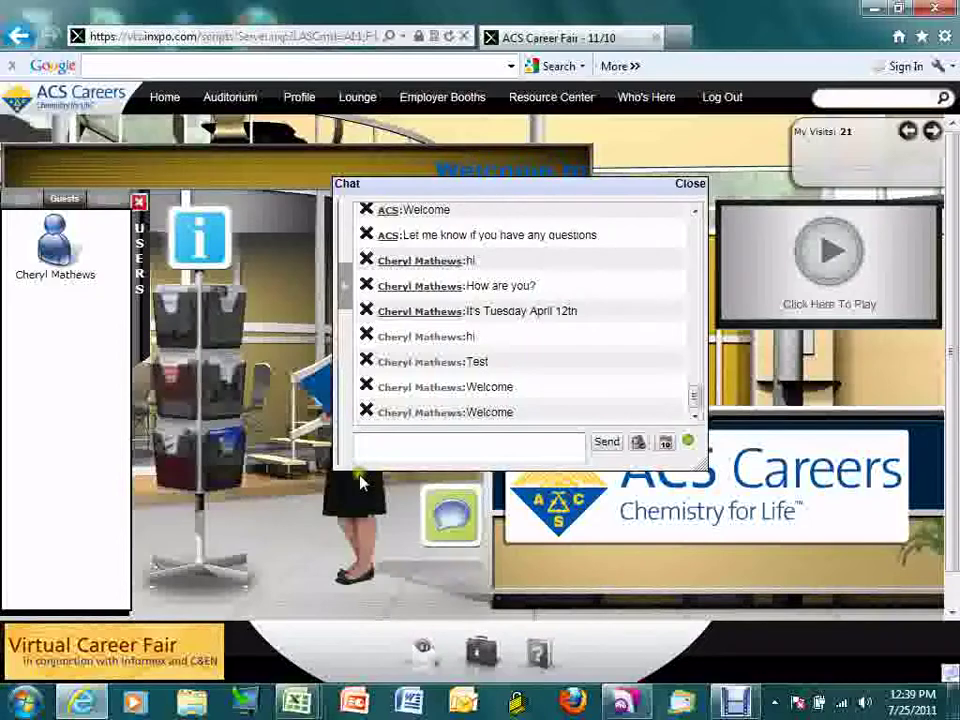
{"action": "left_click", "coordinate": [205, 338]}
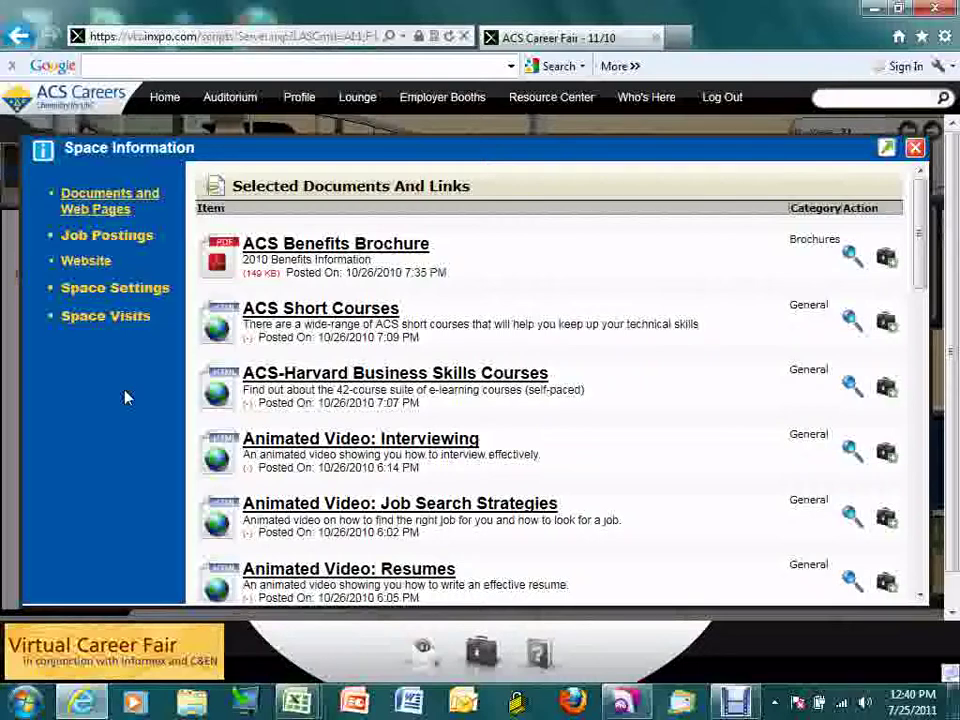
{"action": "left_click", "coordinate": [90, 263]}
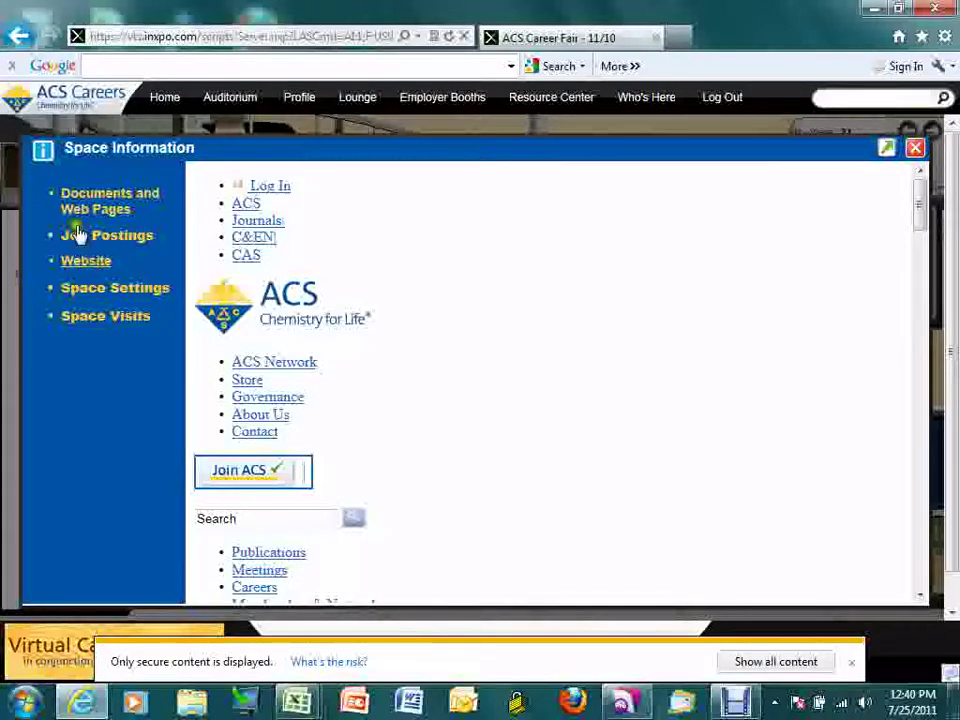
{"action": "left_click", "coordinate": [806, 662]}
{"action": "left_click", "coordinate": [133, 238]}
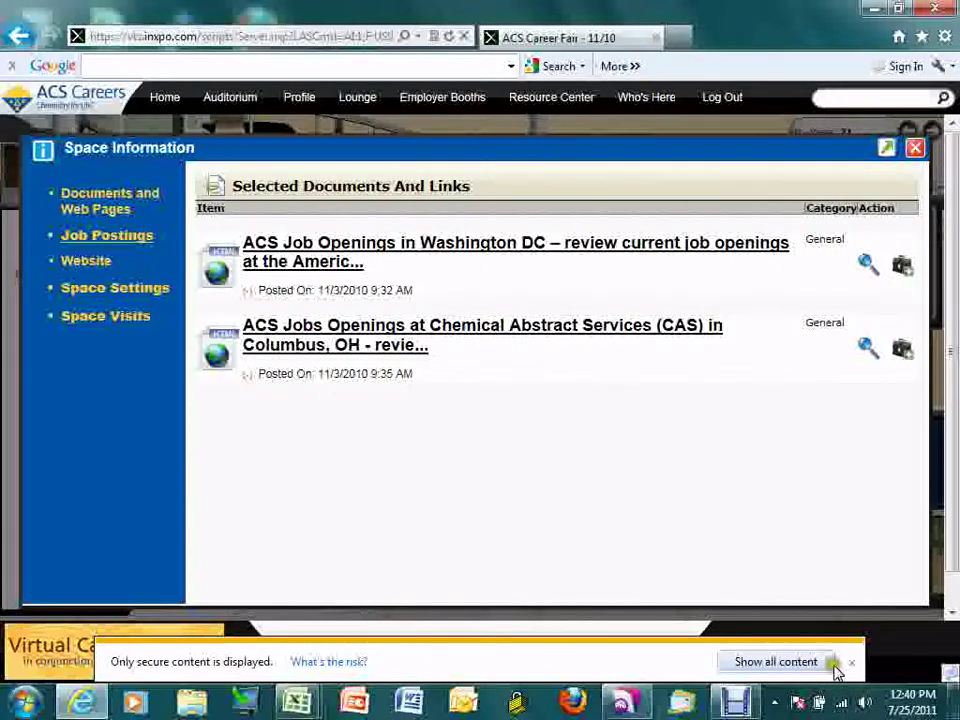
{"action": "left_click", "coordinate": [852, 664]}
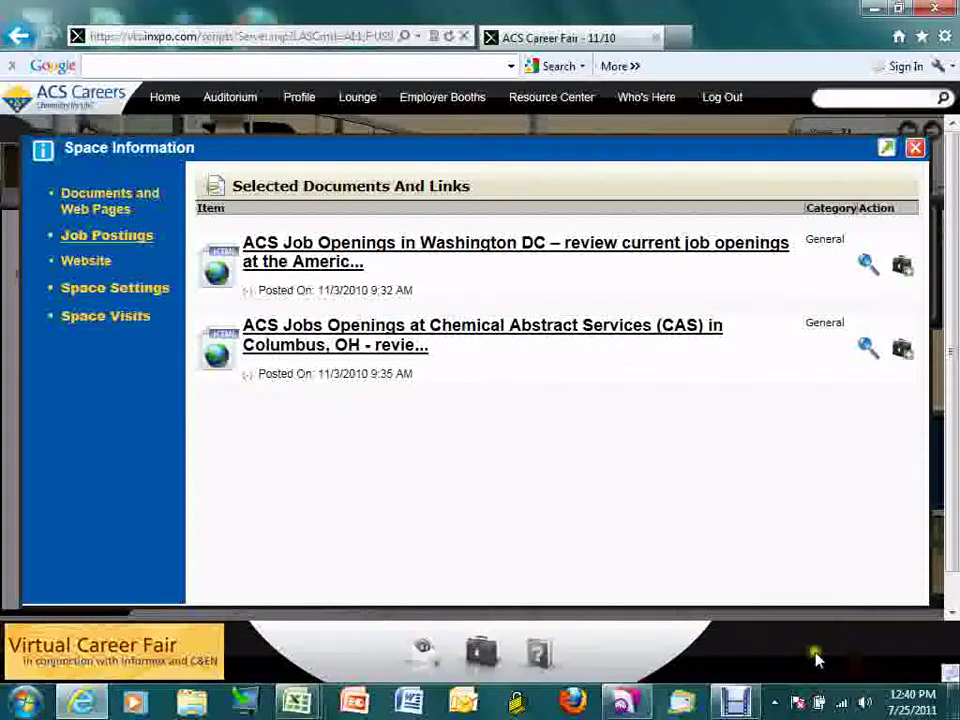
{"action": "left_click", "coordinate": [916, 150]}
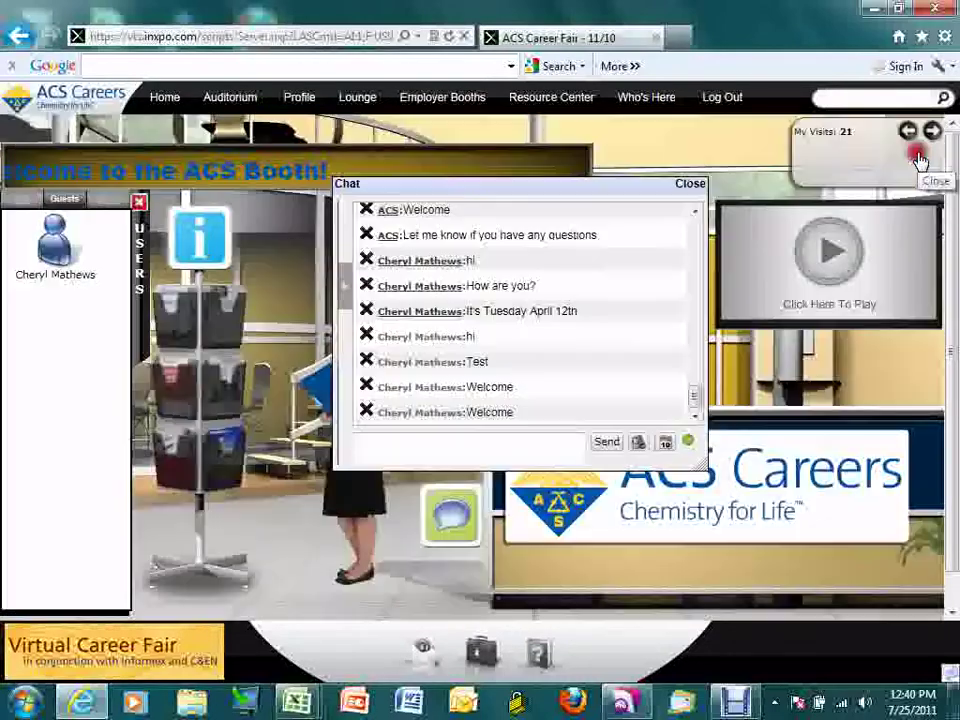
{"action": "left_click", "coordinate": [45, 258]}
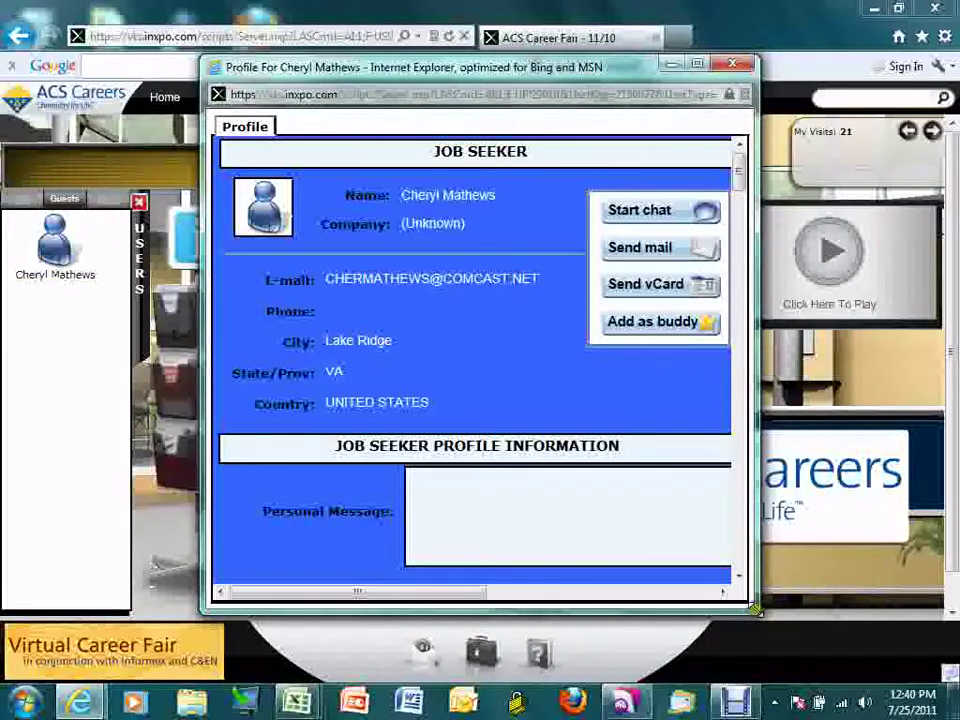
{"action": "left_click_drag", "start_coordinate": [760, 608], "coordinate": [826, 660]}
{"action": "scroll", "coordinate": [520, 440], "scroll_direction": "down", "scroll_amount": 1}
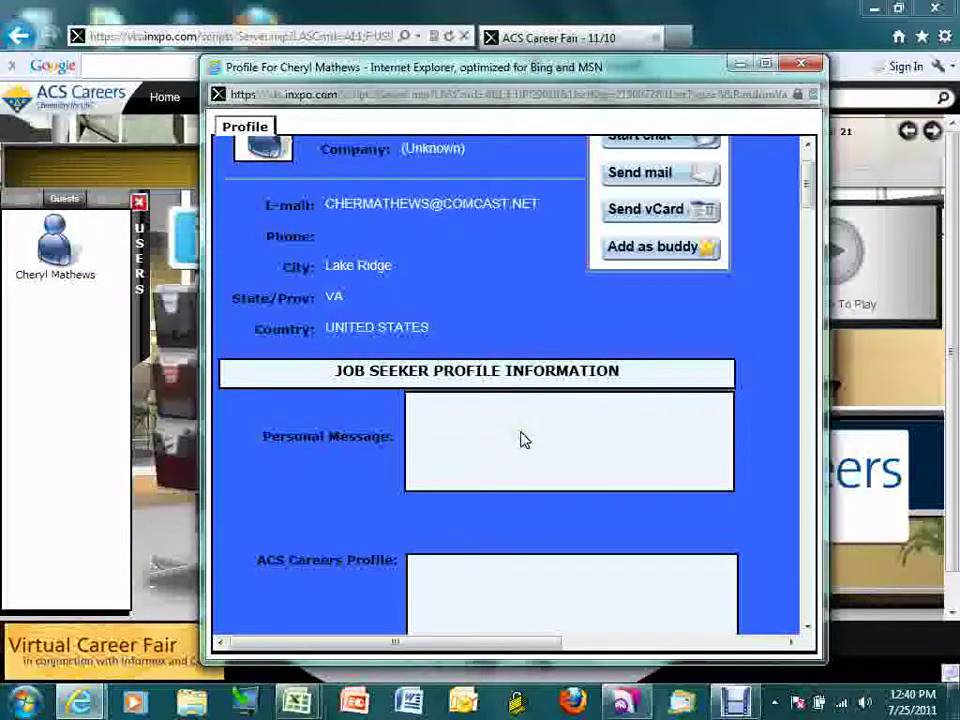
{"action": "scroll", "coordinate": [514, 437], "scroll_direction": "down", "scroll_amount": 3}
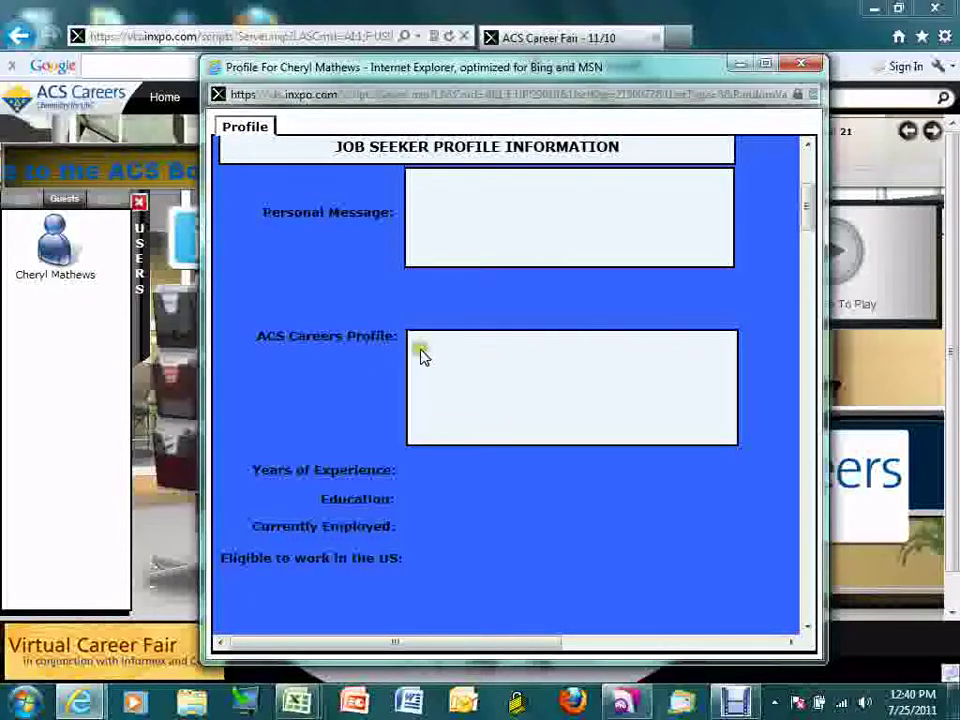
{"action": "scroll", "coordinate": [421, 356], "scroll_direction": "down", "scroll_amount": 1}
{"action": "scroll", "coordinate": [421, 356], "scroll_direction": "up", "scroll_amount": 5}
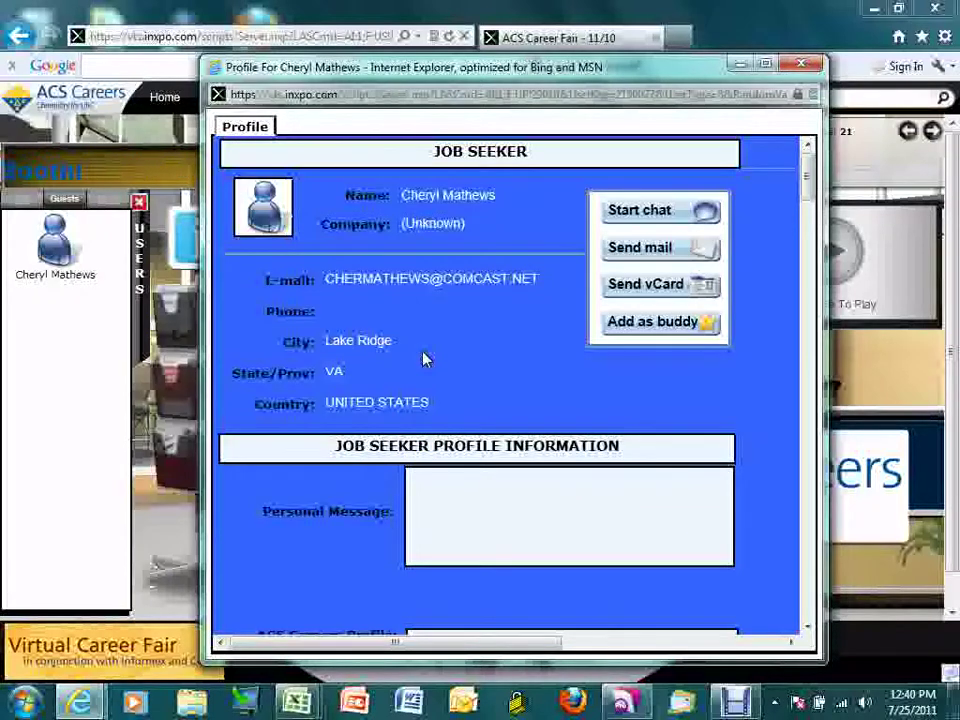
{"action": "left_click", "coordinate": [419, 357]}
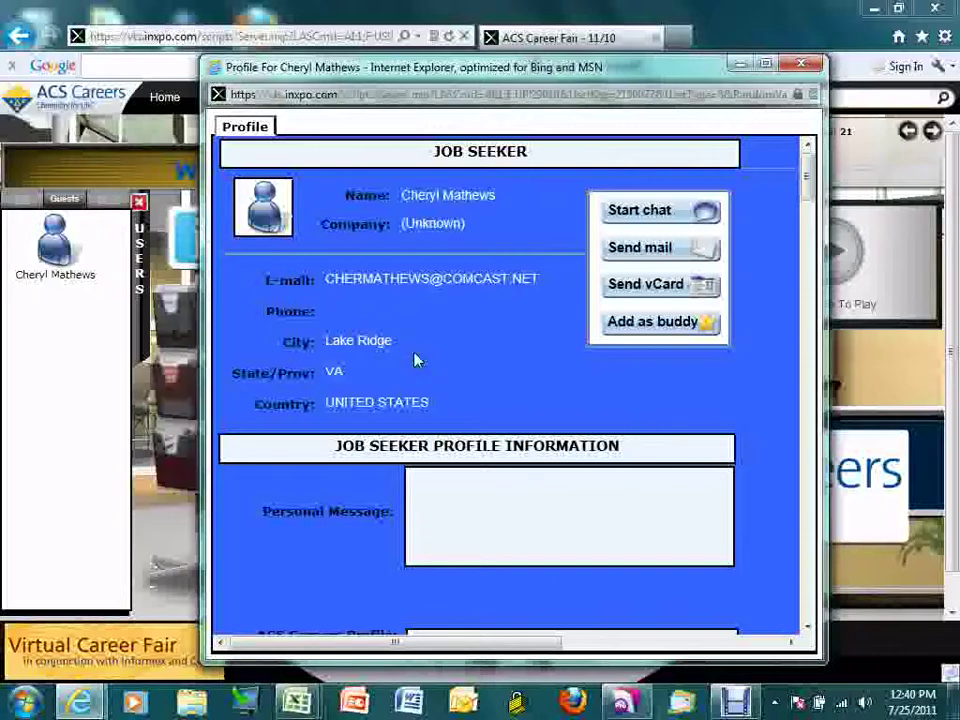
{"action": "left_click", "coordinate": [362, 355]}
{"action": "left_click", "coordinate": [646, 250]}
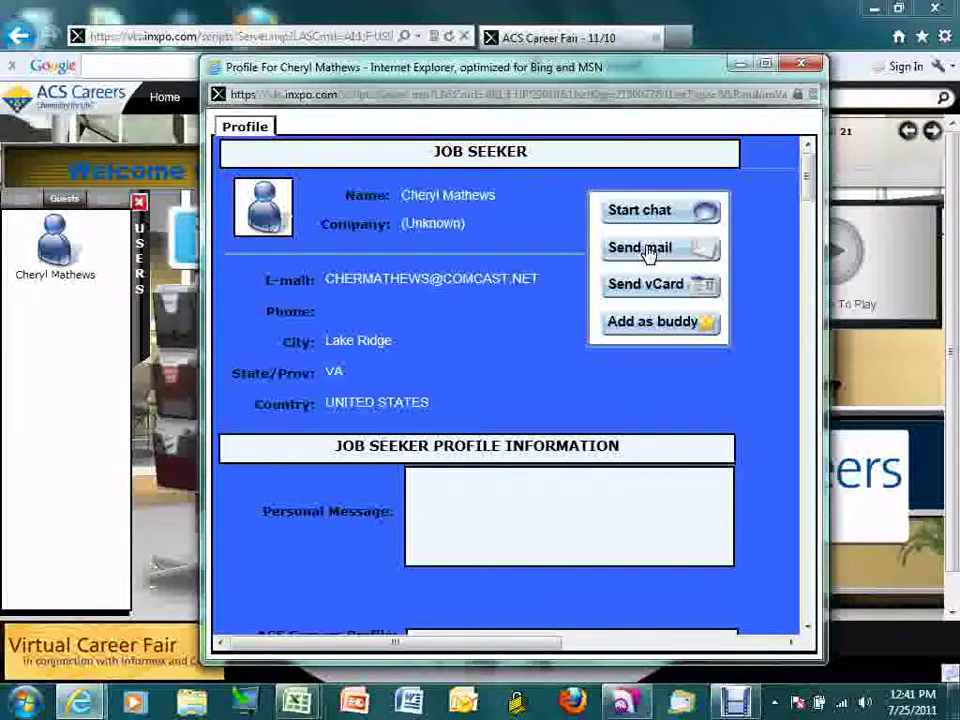
{"action": "left_click", "coordinate": [675, 222]}
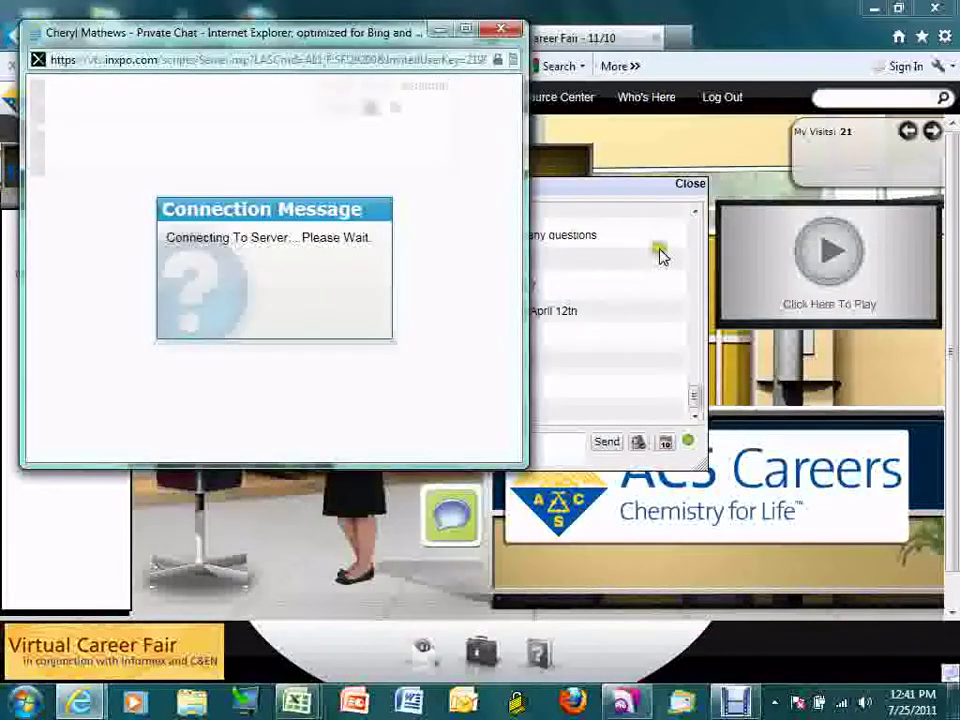
- Move the connected Private Chat window down and right, and focus its message box
{"action": "left_click", "coordinate": [259, 216]}
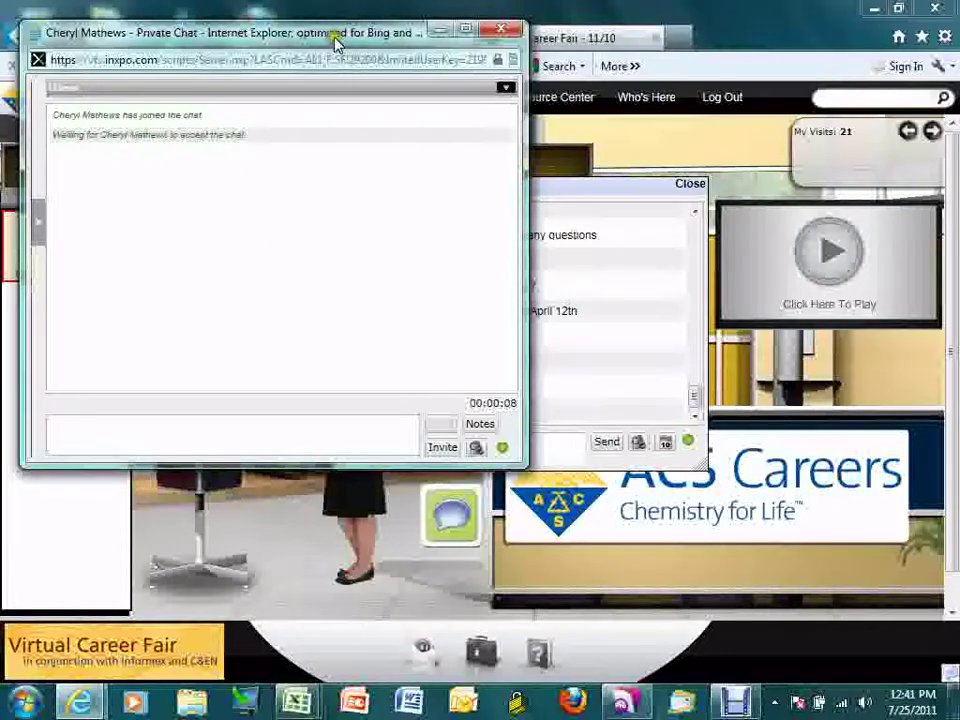
{"action": "left_click_drag", "start_coordinate": [336, 43], "coordinate": [430, 110]}
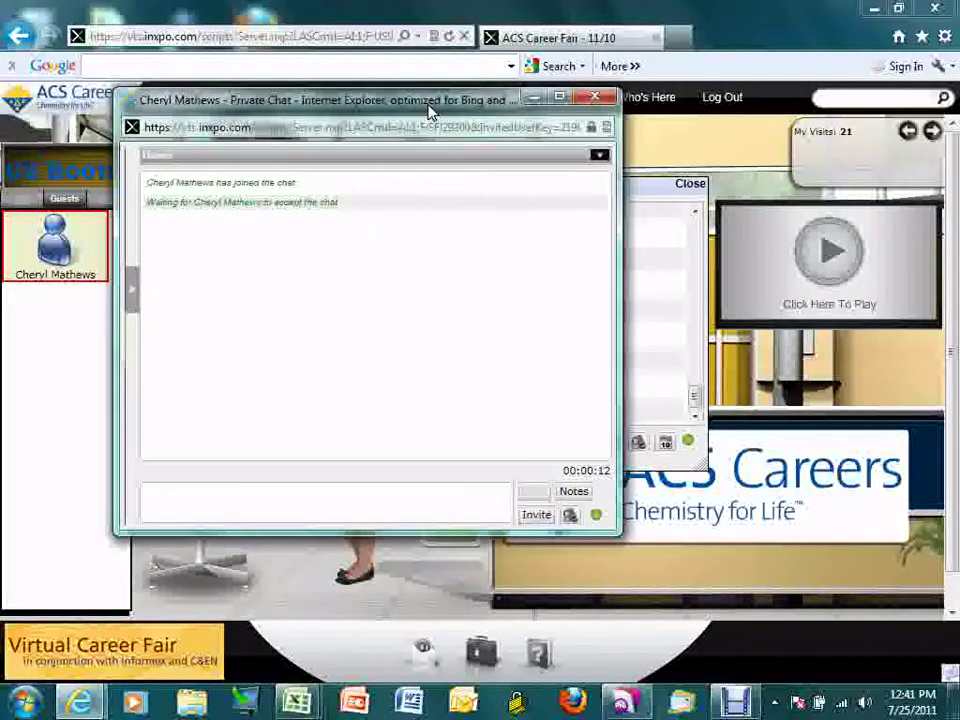
{"action": "left_click", "coordinate": [211, 494]}
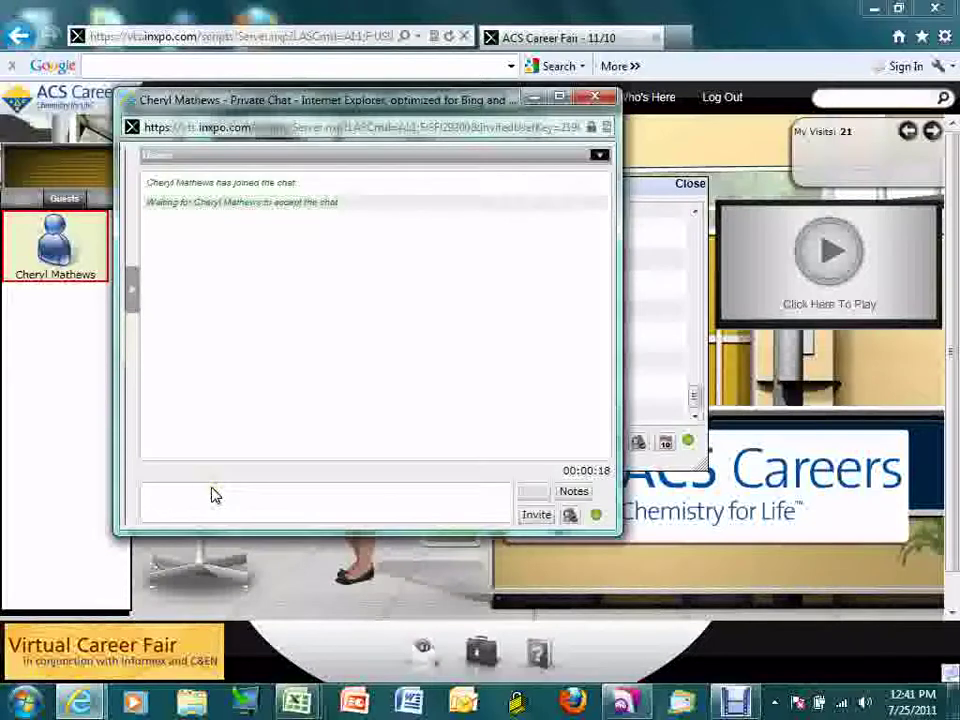
{"action": "left_click", "coordinate": [211, 494]}
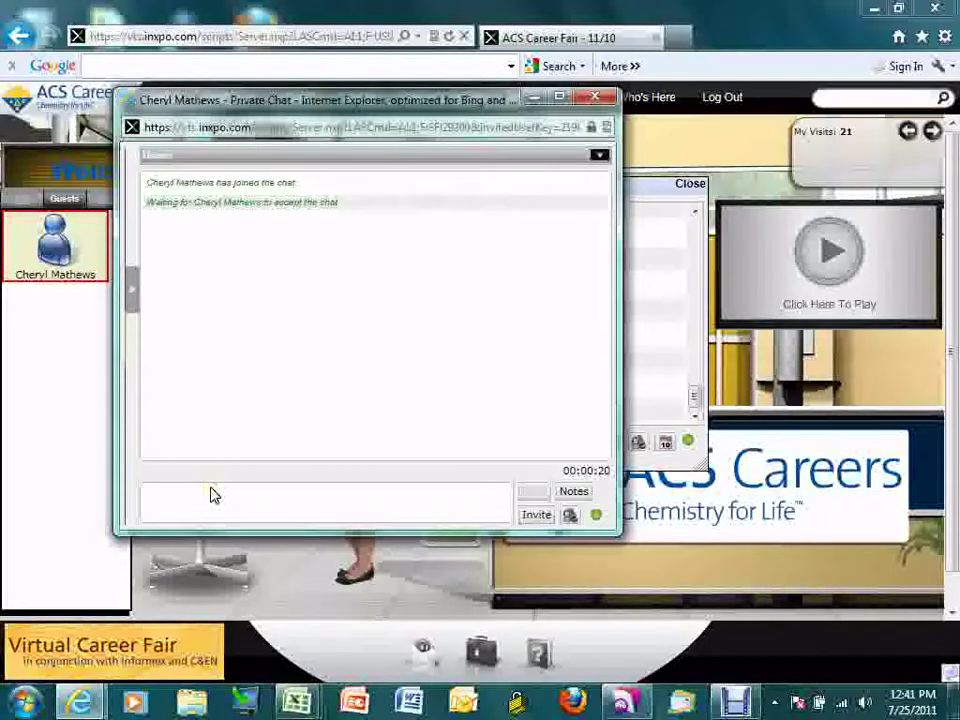
{"action": "left_click", "coordinate": [133, 288]}
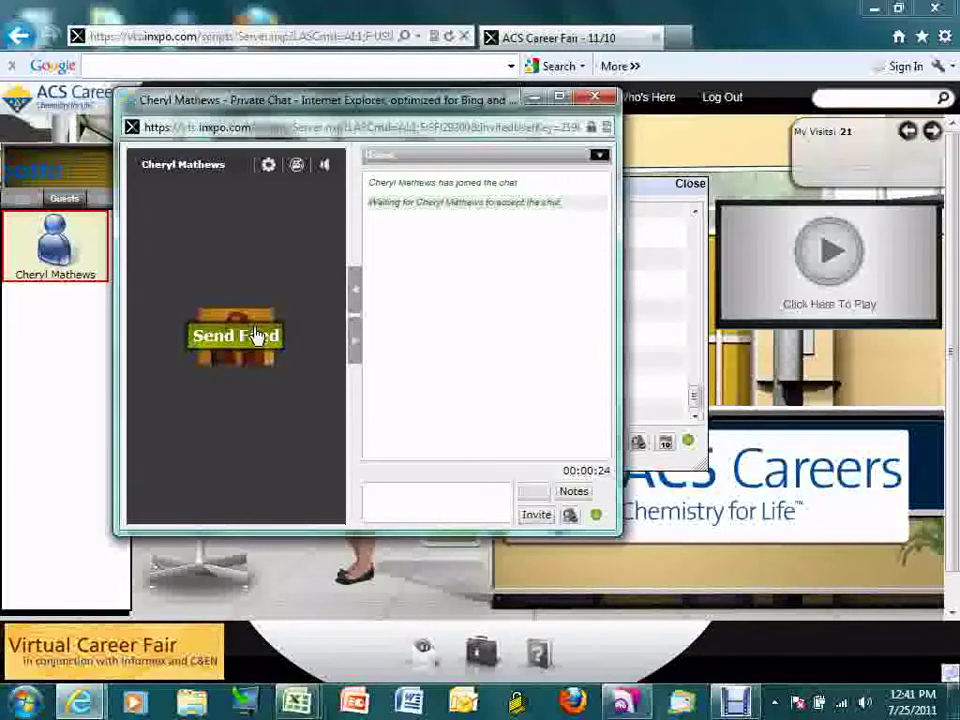
{"action": "left_click", "coordinate": [256, 336]}
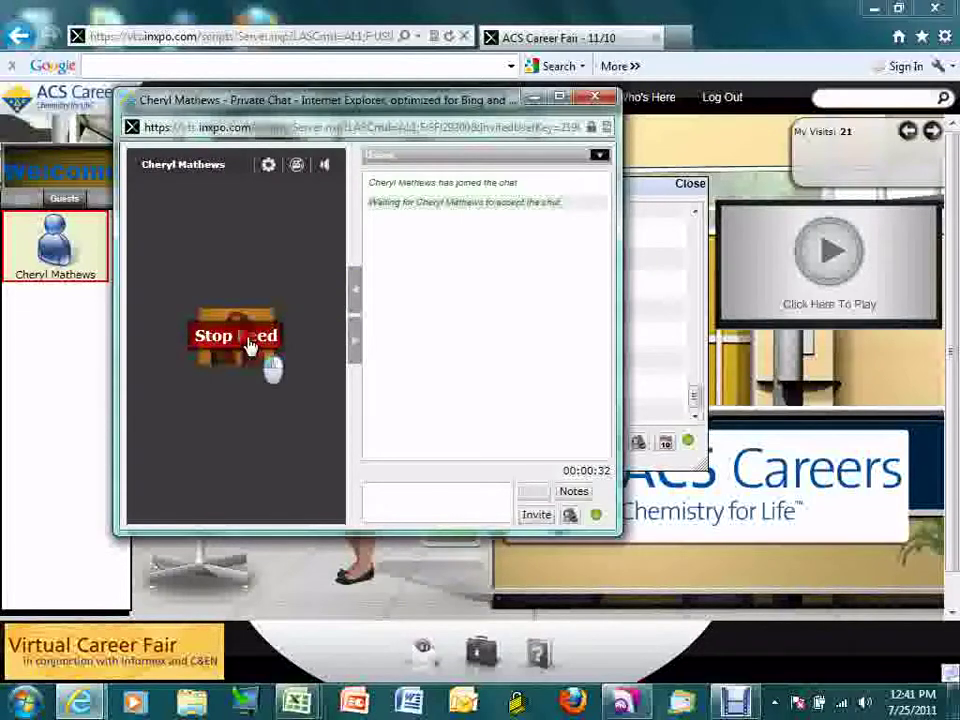
{"action": "left_click", "coordinate": [250, 345]}
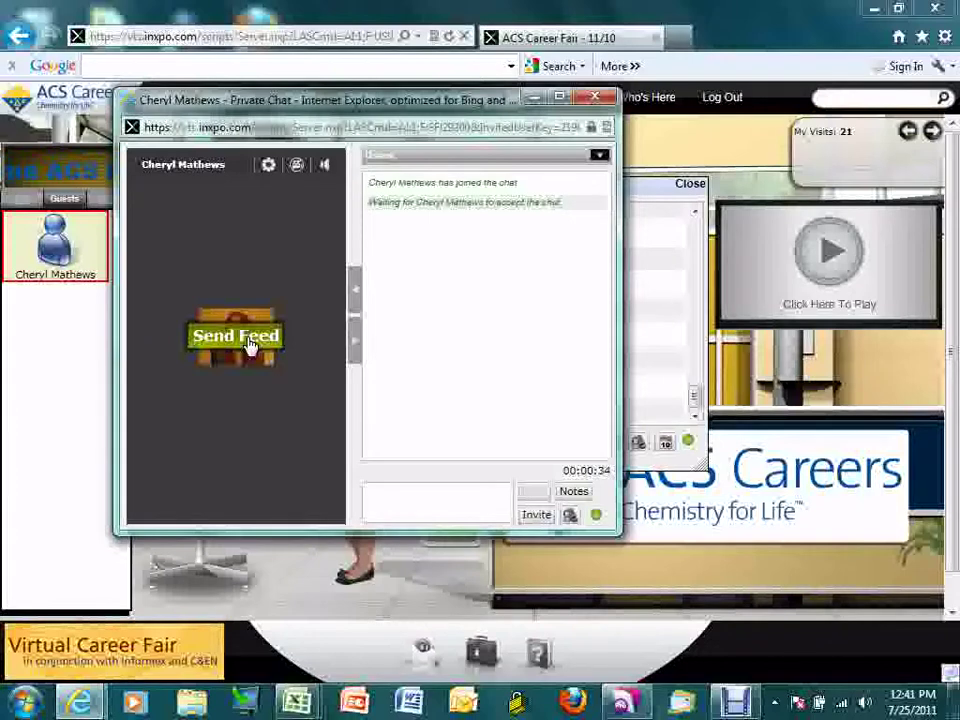
{"action": "left_click", "coordinate": [355, 290]}
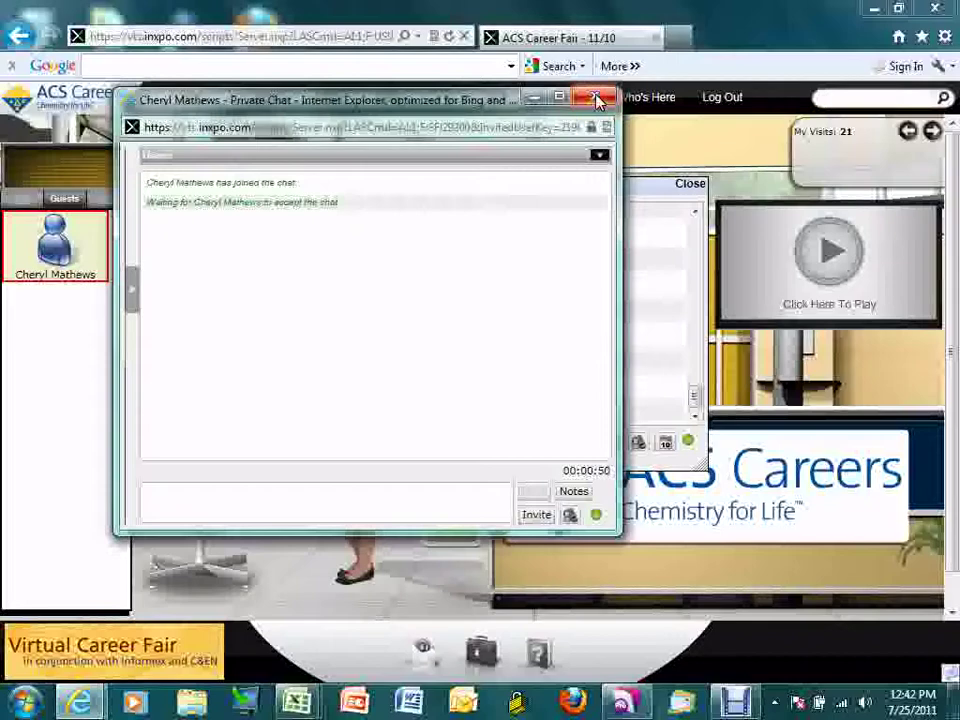
{"action": "left_click", "coordinate": [596, 101]}
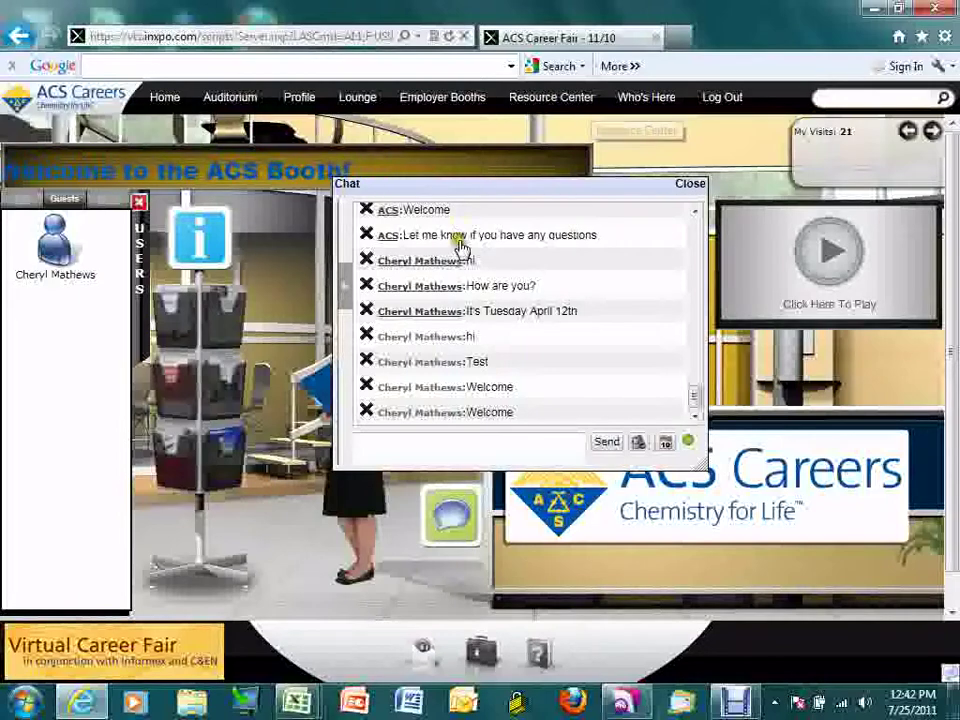
- Review Previous, Missed and Pending Chats in the Communication Center, ending on the Mail inbox
{"action": "left_click", "coordinate": [425, 660]}
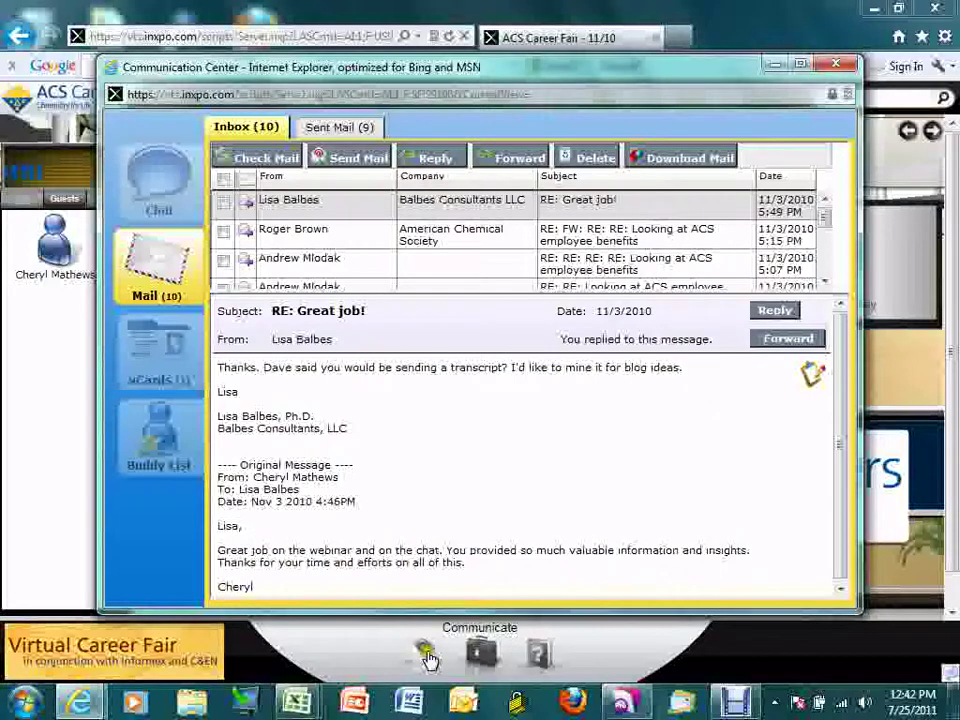
{"action": "left_click", "coordinate": [155, 190]}
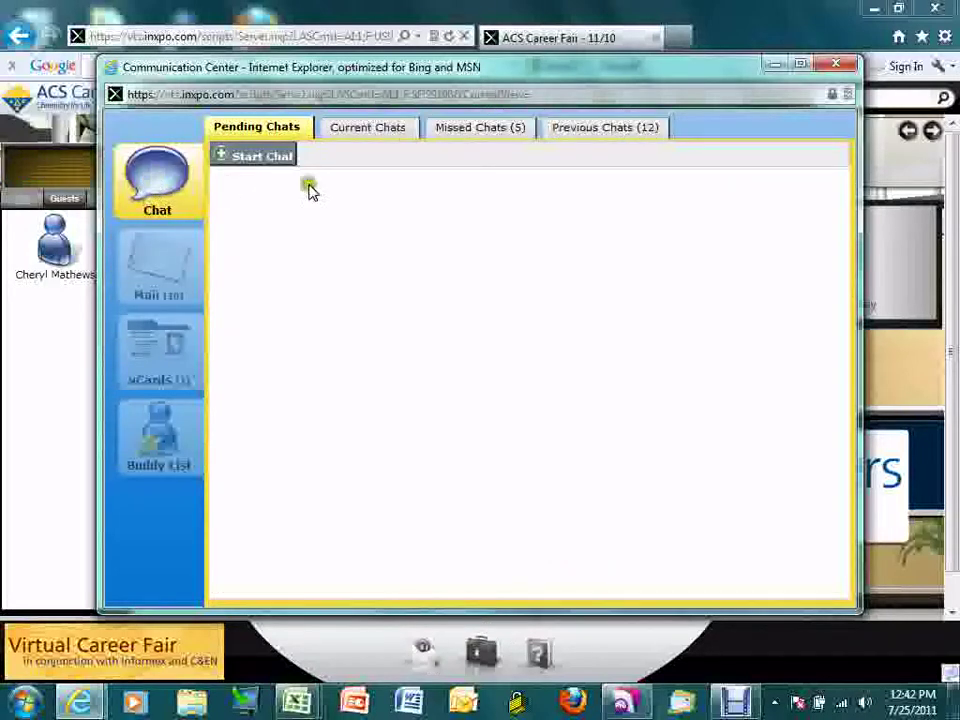
{"action": "left_click", "coordinate": [585, 132]}
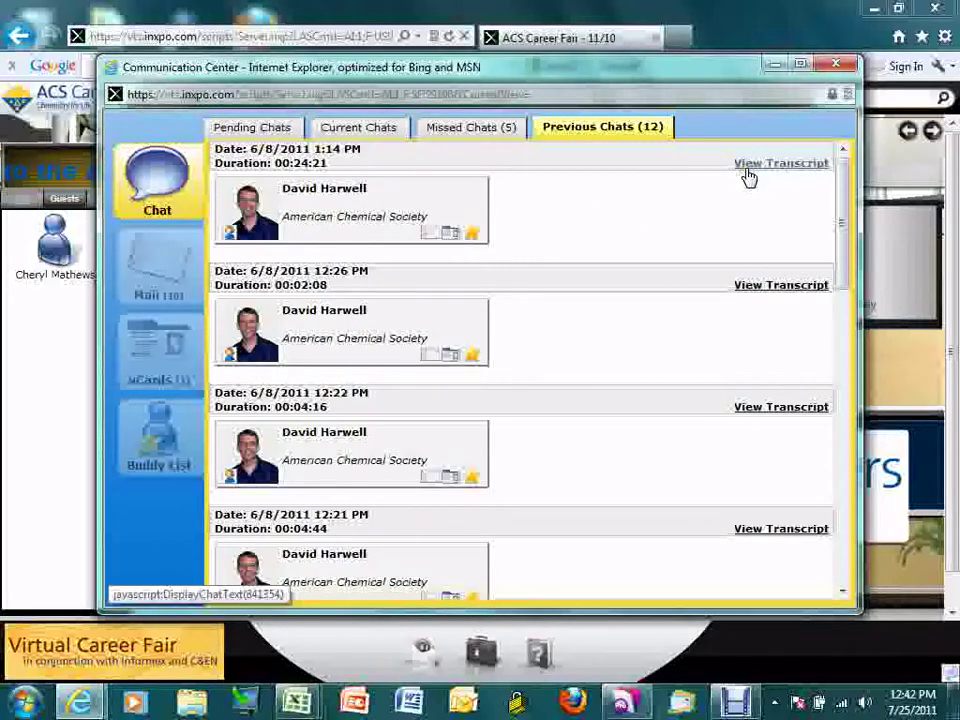
{"action": "left_click", "coordinate": [467, 129]}
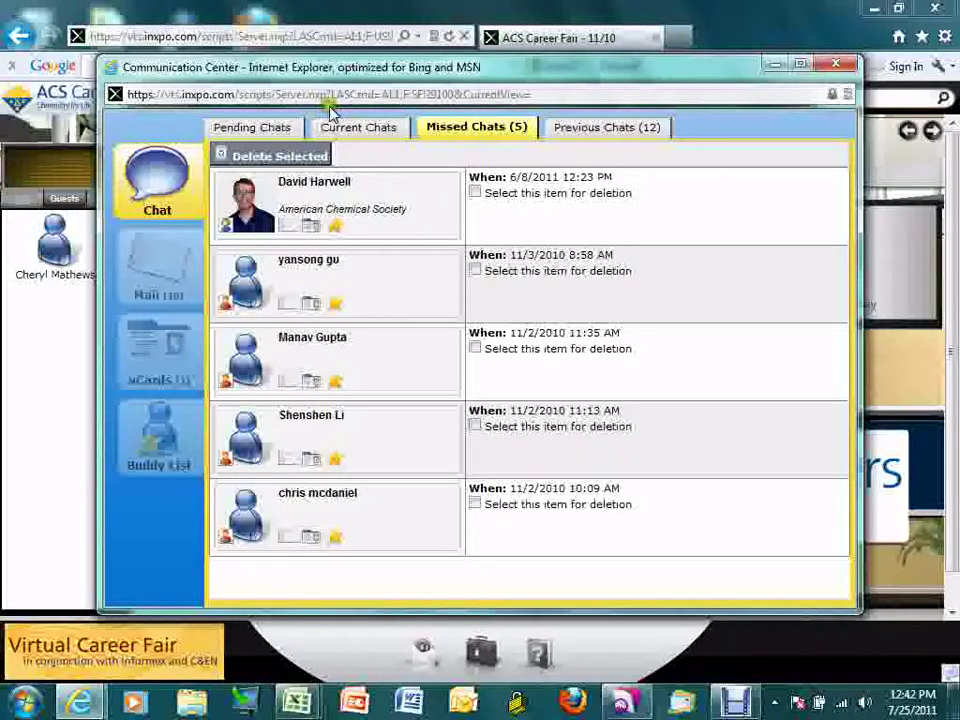
{"action": "left_click", "coordinate": [223, 127]}
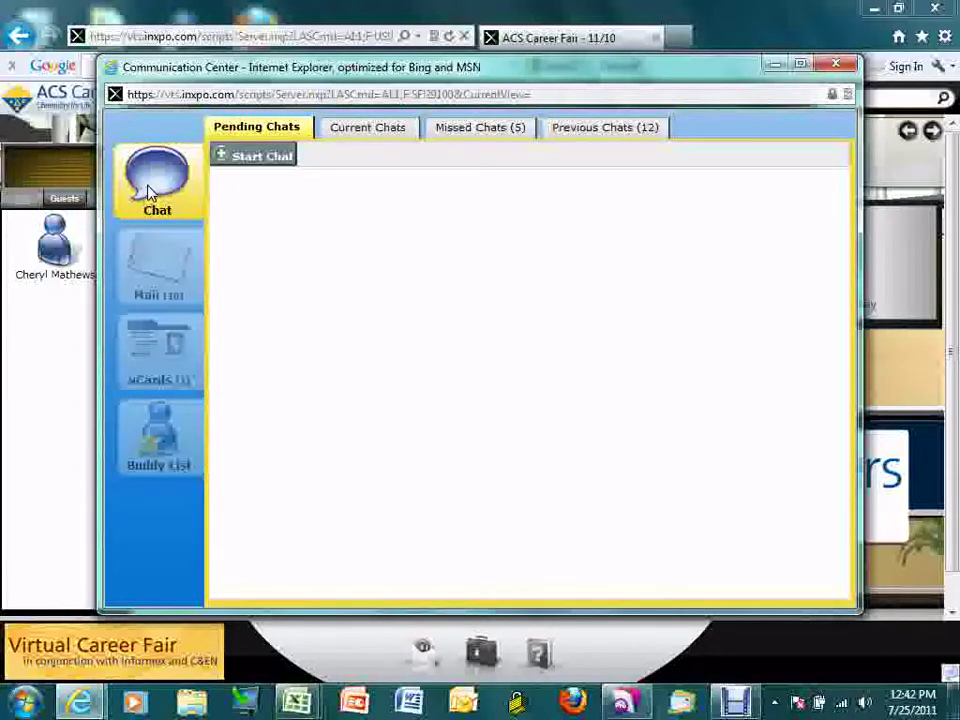
{"action": "left_click", "coordinate": [168, 275]}
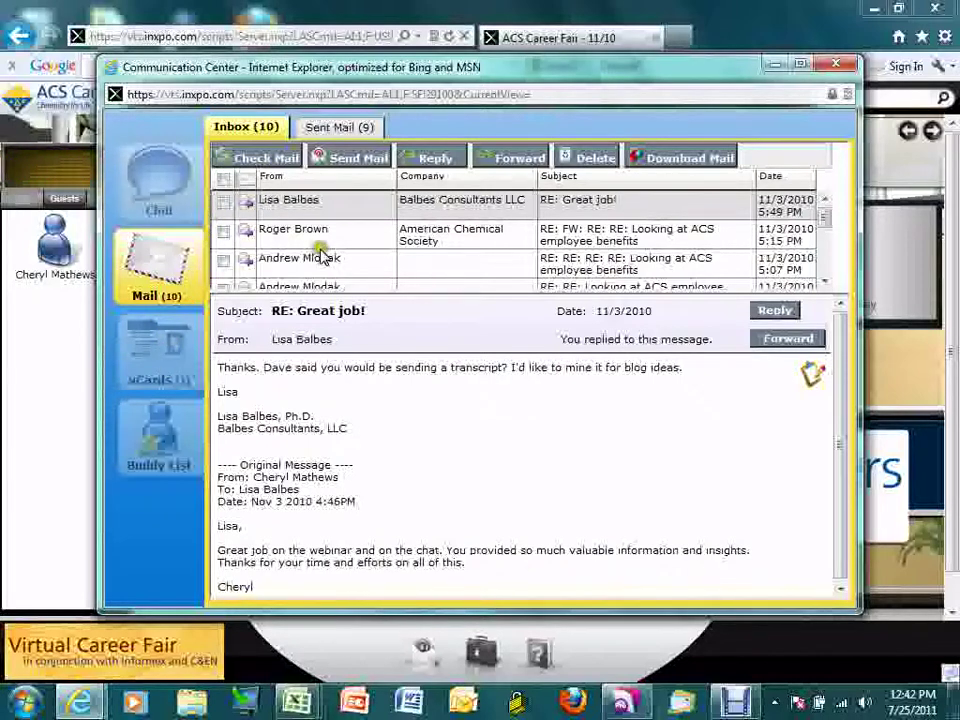
- Review the collected vCards, then close the Communication Center
{"action": "left_click", "coordinate": [178, 363]}
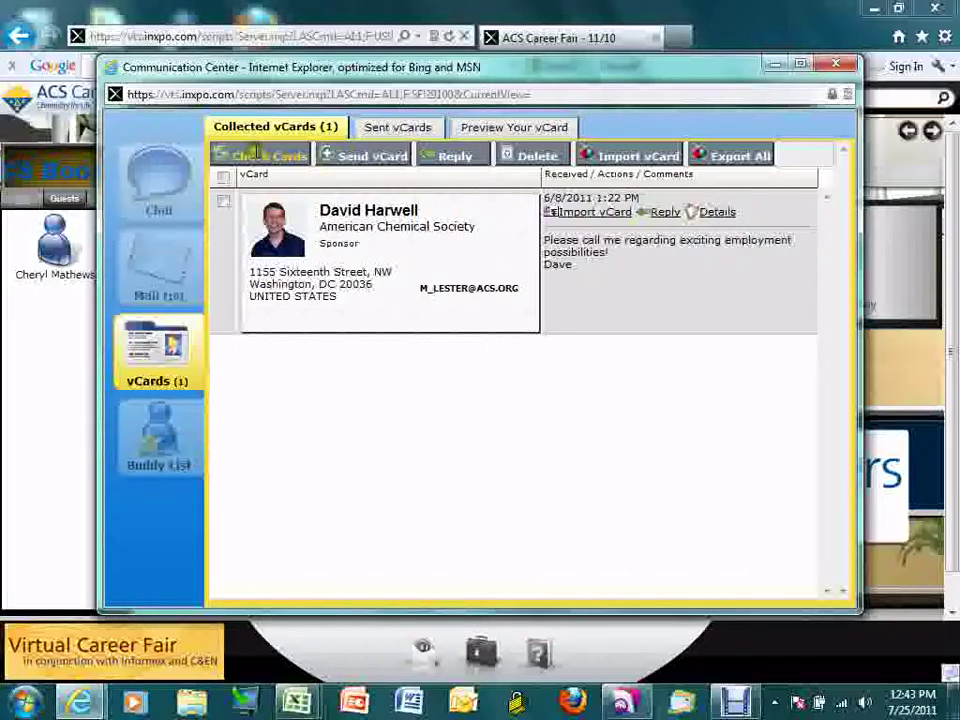
{"action": "left_click", "coordinate": [845, 67]}
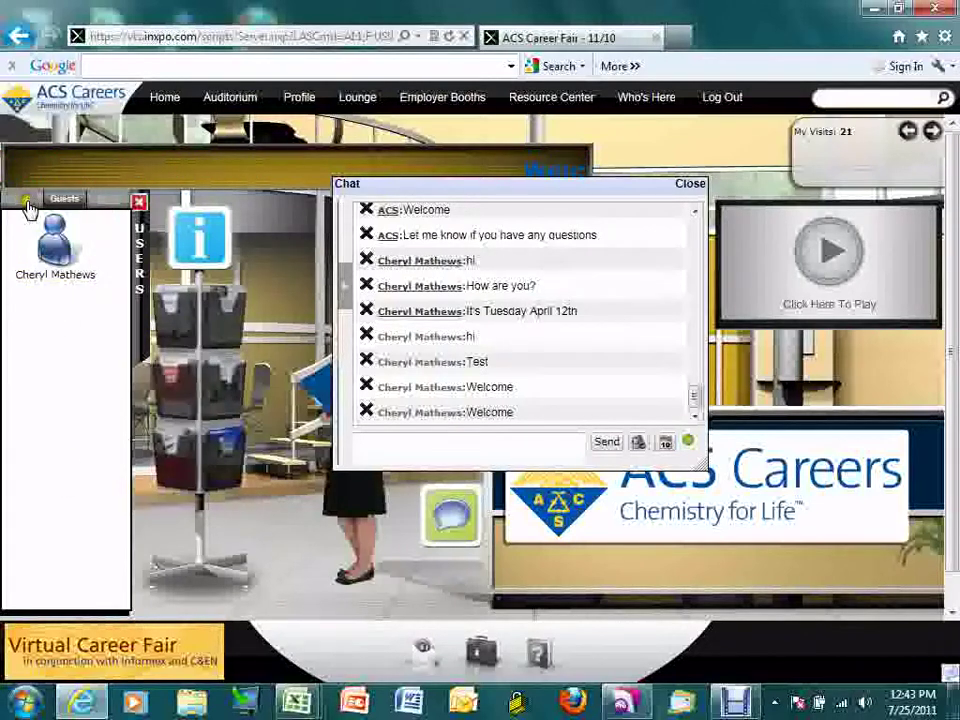
- View a recruiter's profile from the booth's Staff list, then close it
{"action": "left_click", "coordinate": [27, 199]}
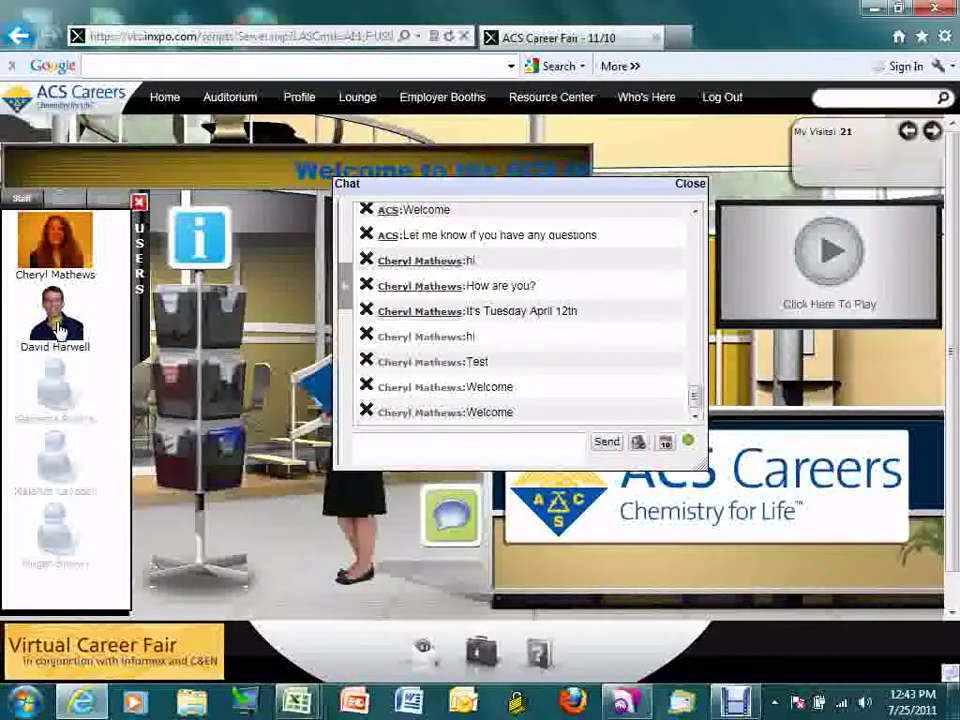
{"action": "left_click", "coordinate": [57, 330]}
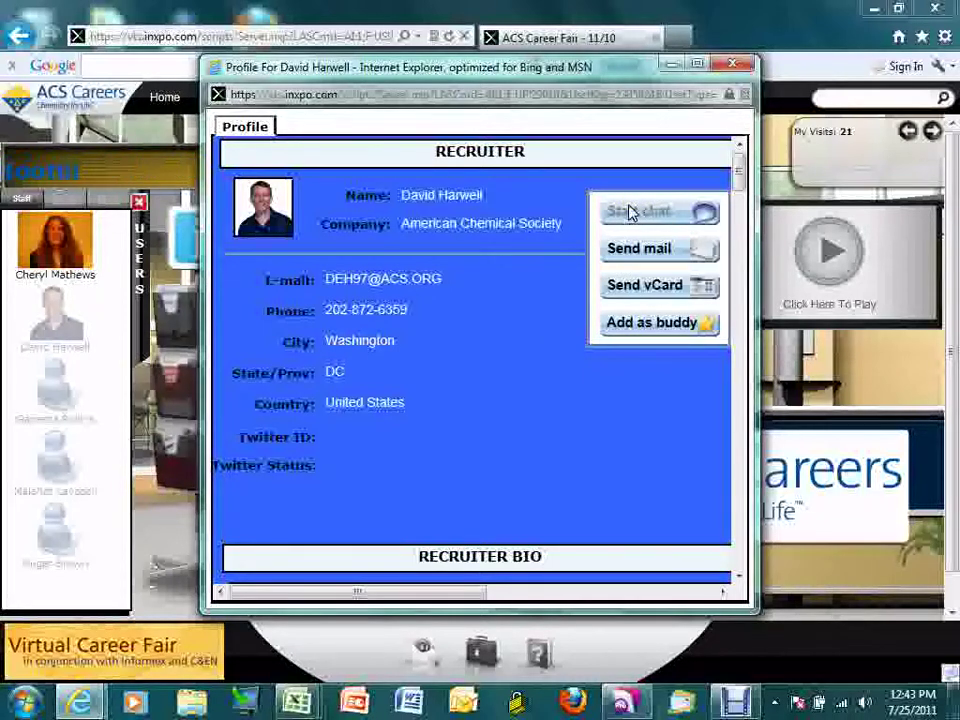
{"action": "left_click", "coordinate": [731, 67]}
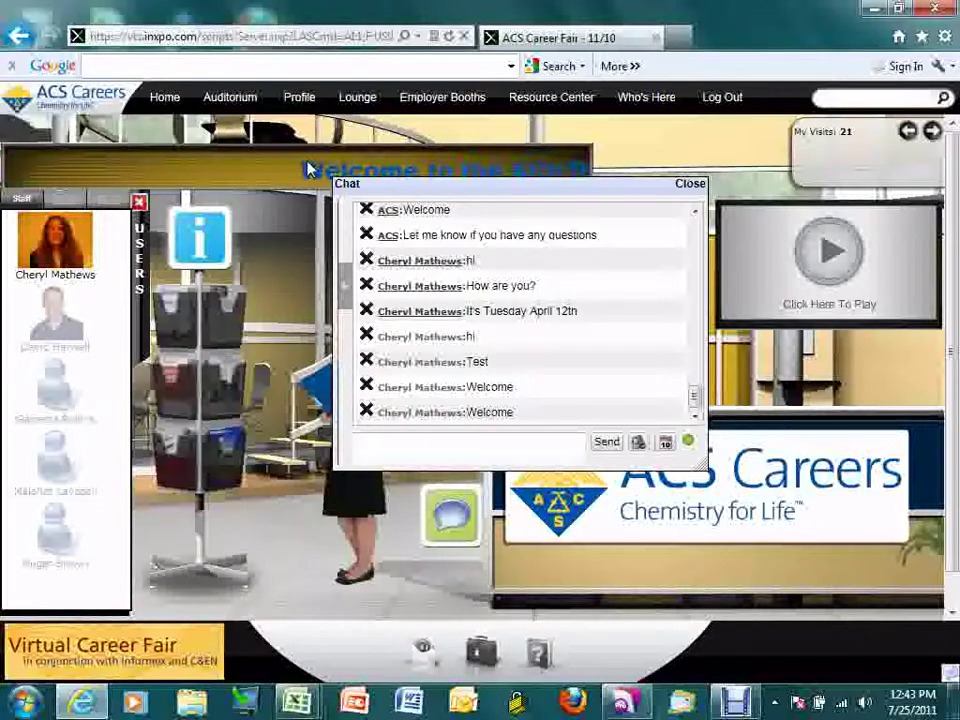
- Close the booth Chat panel, reset the users list to Guests, and collapse it
{"action": "left_click", "coordinate": [691, 186]}
{"action": "left_click", "coordinate": [77, 201]}
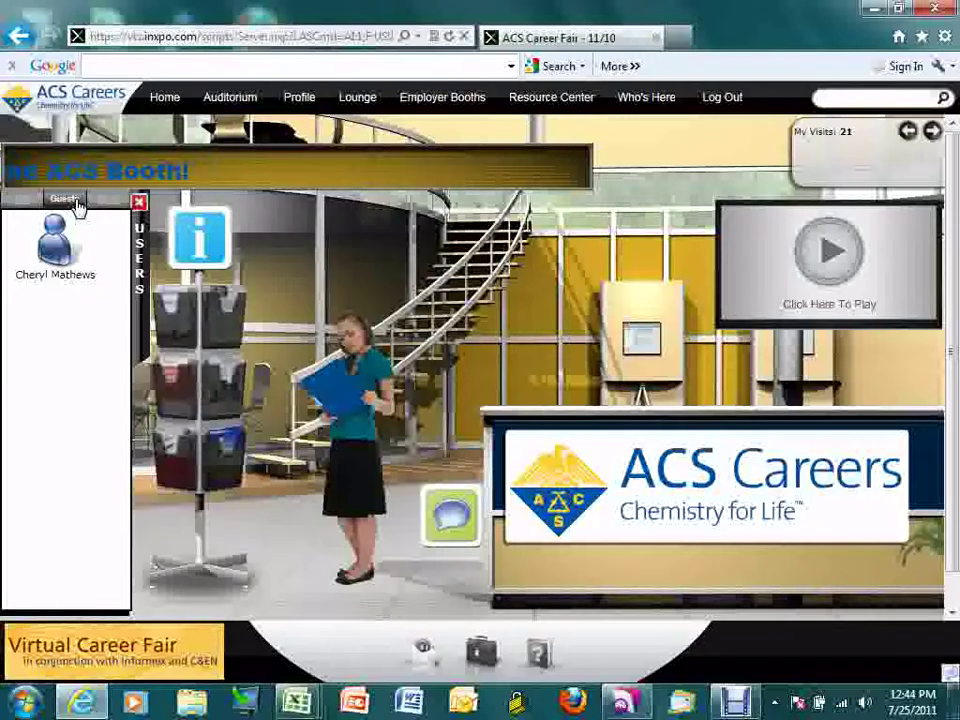
{"action": "left_click", "coordinate": [141, 203]}
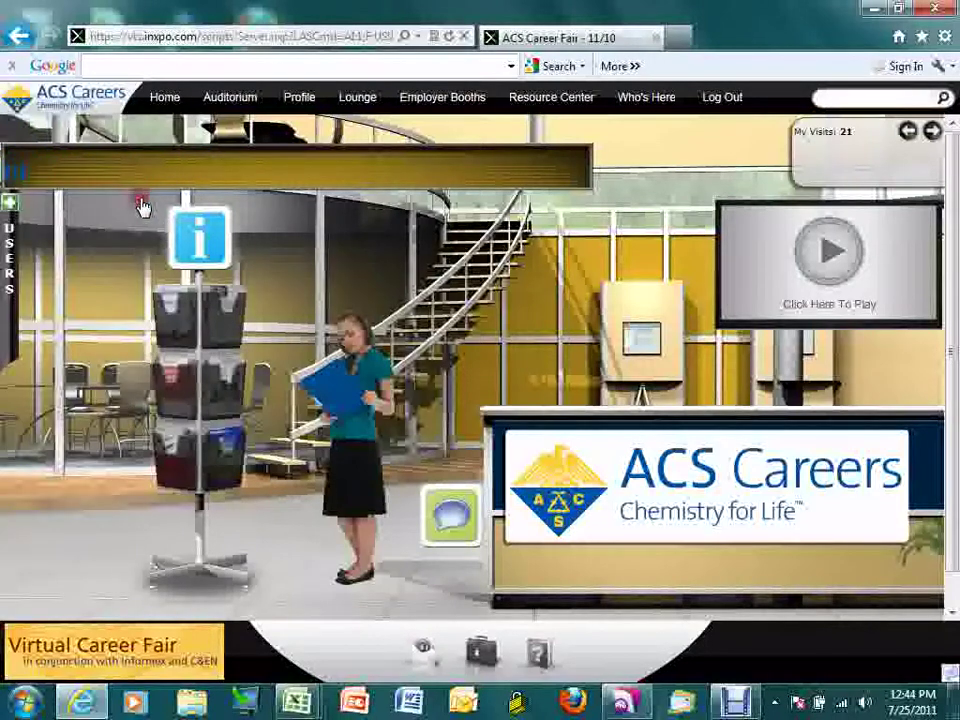